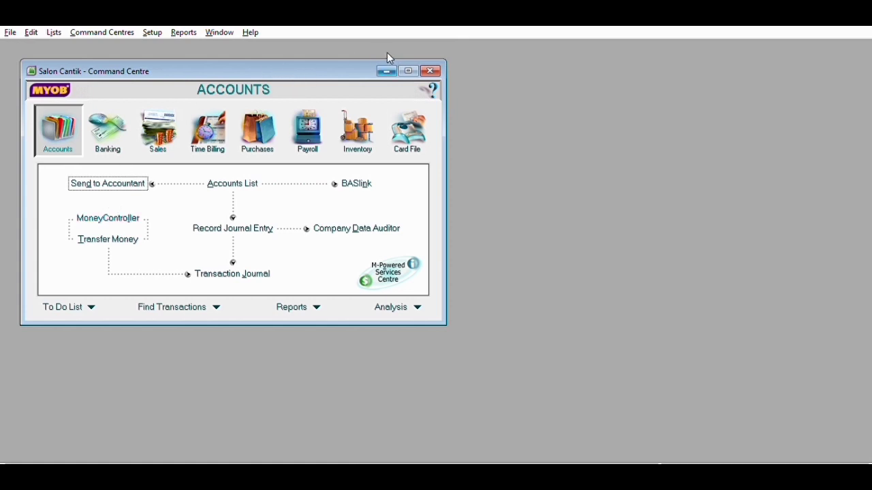
Step: Open the cards list, look through the supplier, employee and personal cards, and return to the customer cards
click(412, 139)
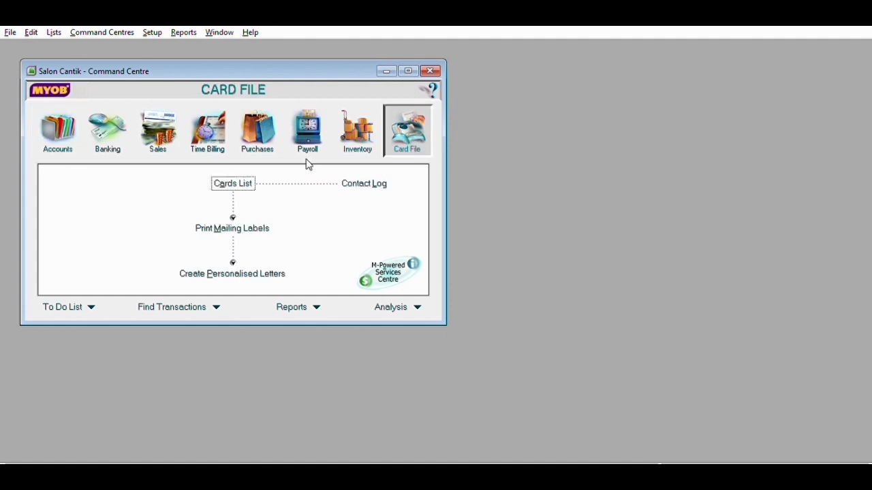
click(233, 183)
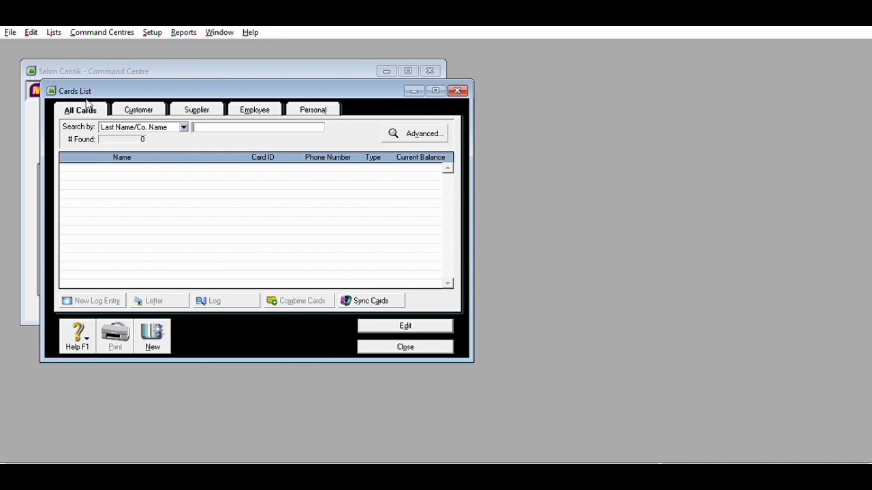
click(148, 103)
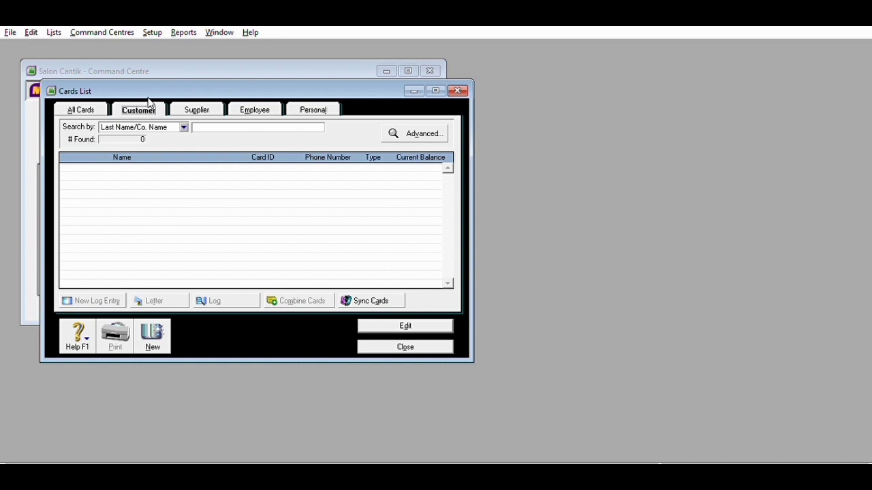
click(183, 104)
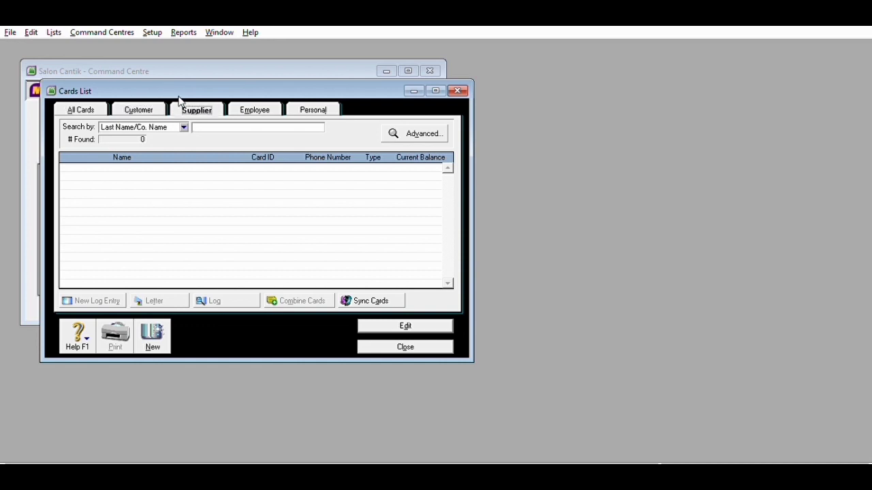
click(258, 104)
click(317, 102)
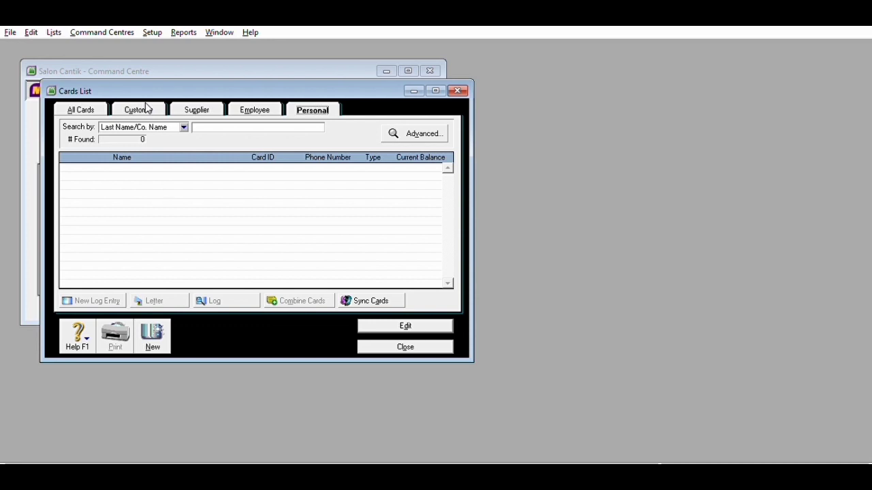
click(146, 106)
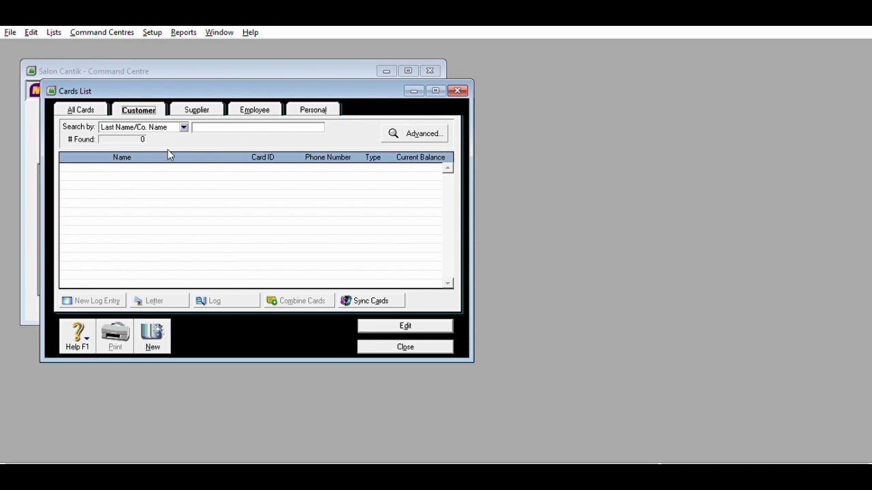
Step: Create a new customer card with the customer's name, card ID and address
click(154, 323)
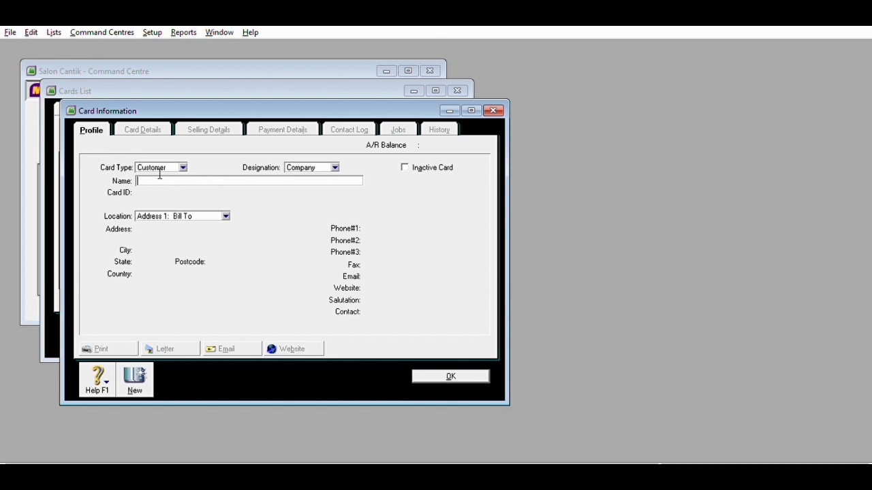
text(Ny. Linda)
key(Tab)
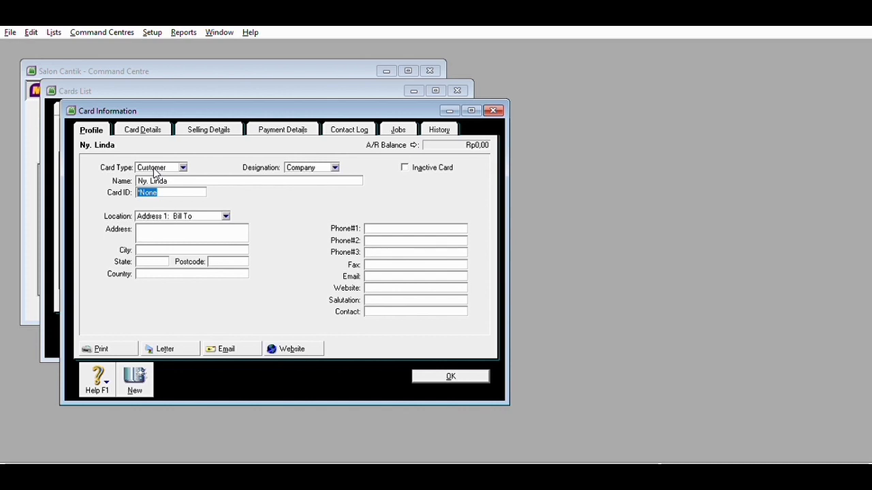
text(C01)
key(Tab)
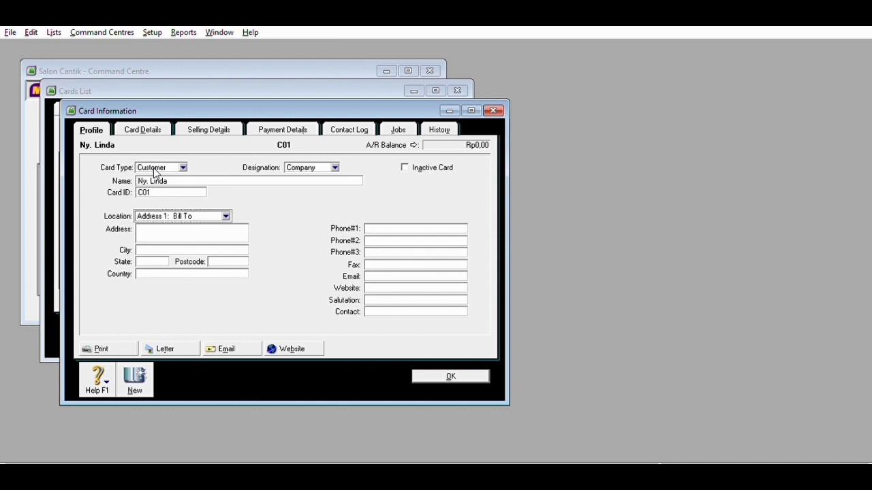
key(Tab)
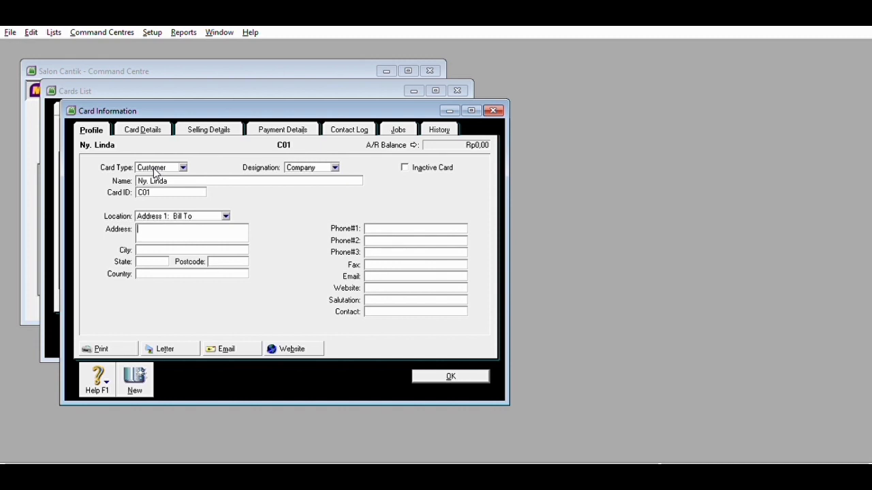
text(Surakarta)
Step: Set the customer's payment terms in the selling details to In a Given # of Days
click(145, 129)
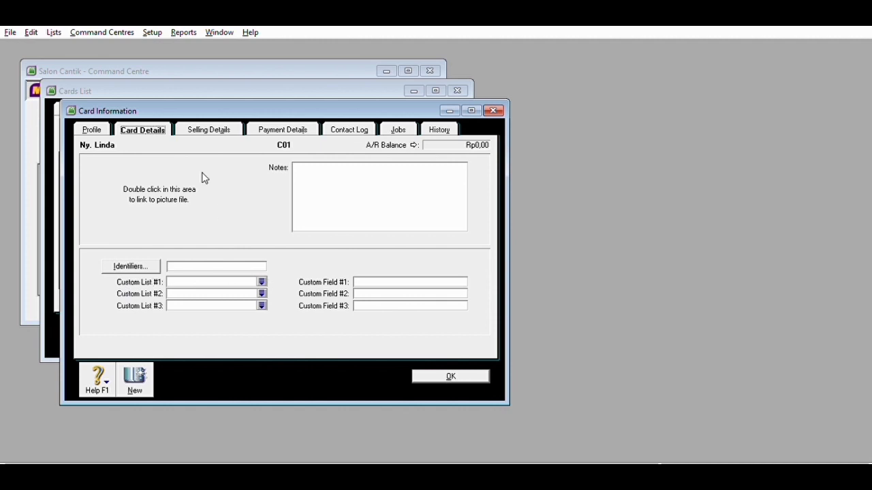
click(207, 125)
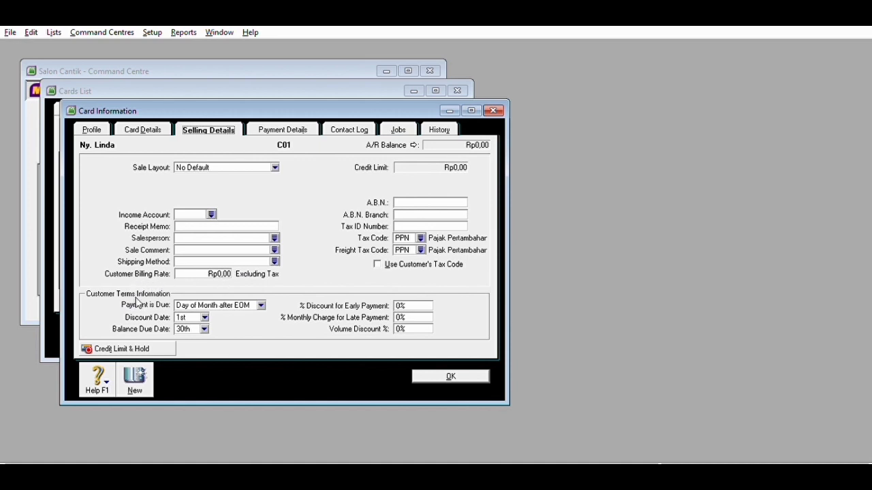
click(260, 302)
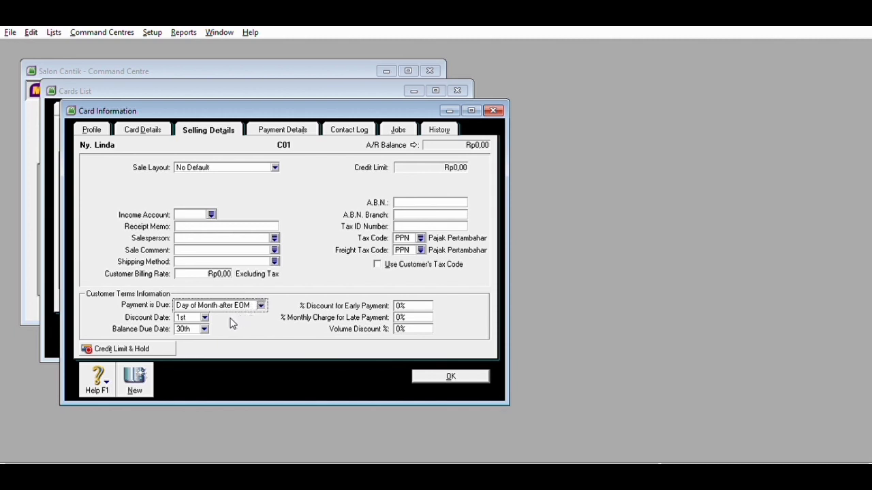
key(Up)
key(Up)
key(Up)
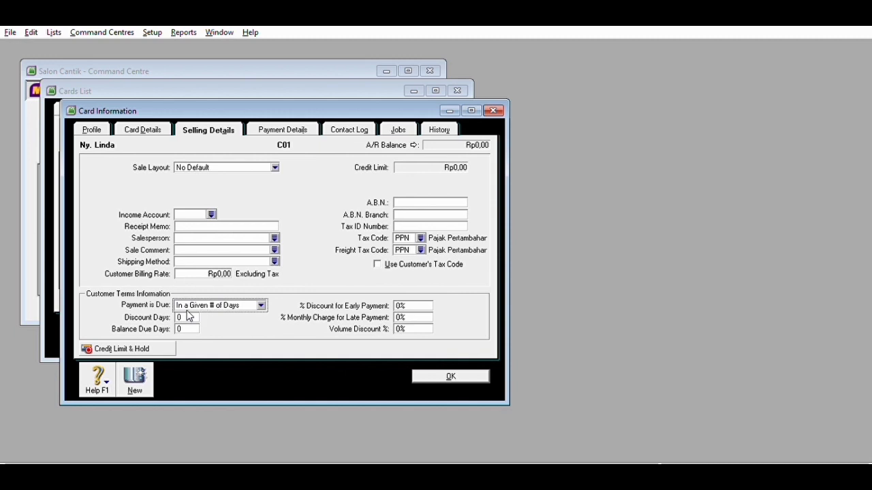
Step: Set 10 discount days, 30 balance due days, a 2% early payment discount and a 1% monthly late payment charge
key(Tab)
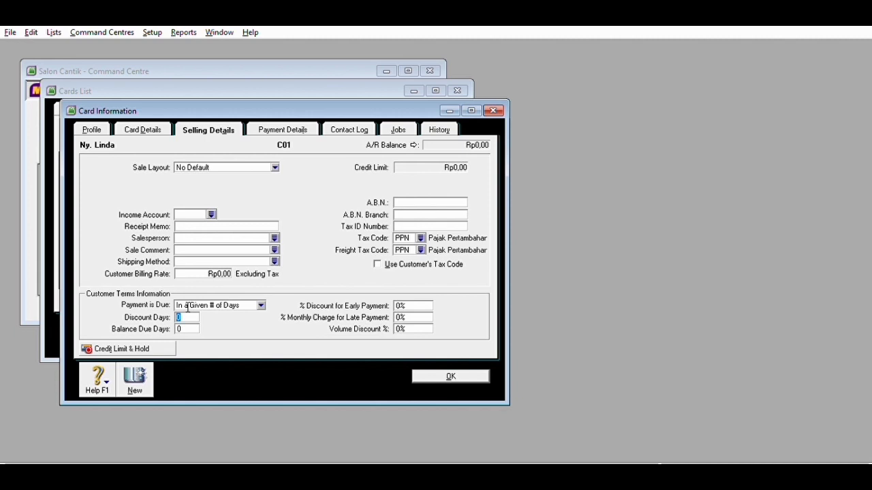
text(10)
key(Tab)
text(30)
key(Tab)
text(2)
key(Tab)
text(1)
Step: Review the card's payment details, contact log, jobs and history, and save the customer card, closing the cards list
click(276, 125)
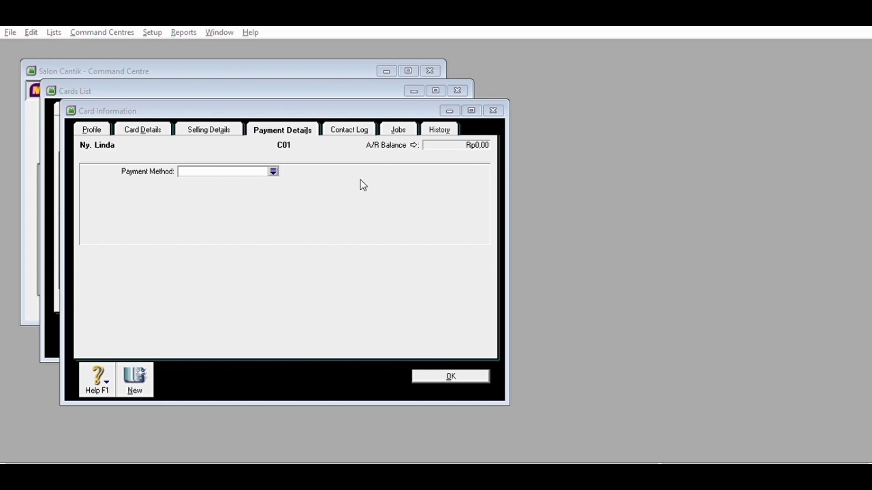
click(487, 337)
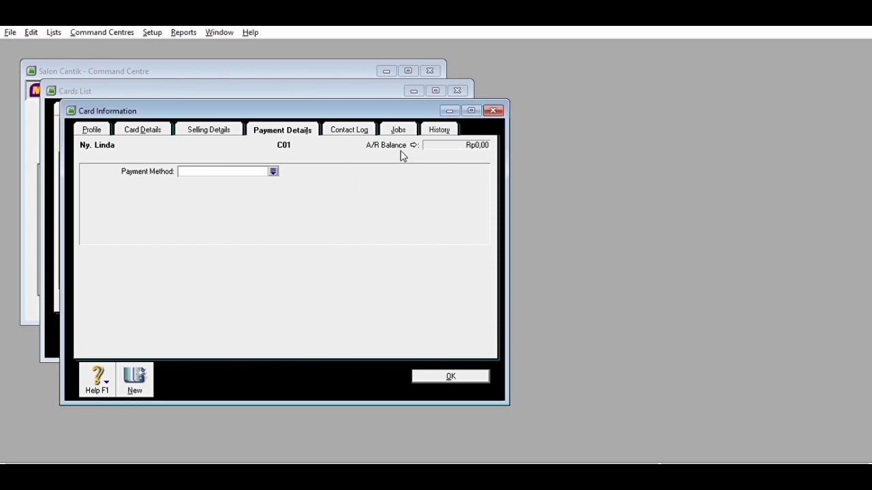
click(355, 126)
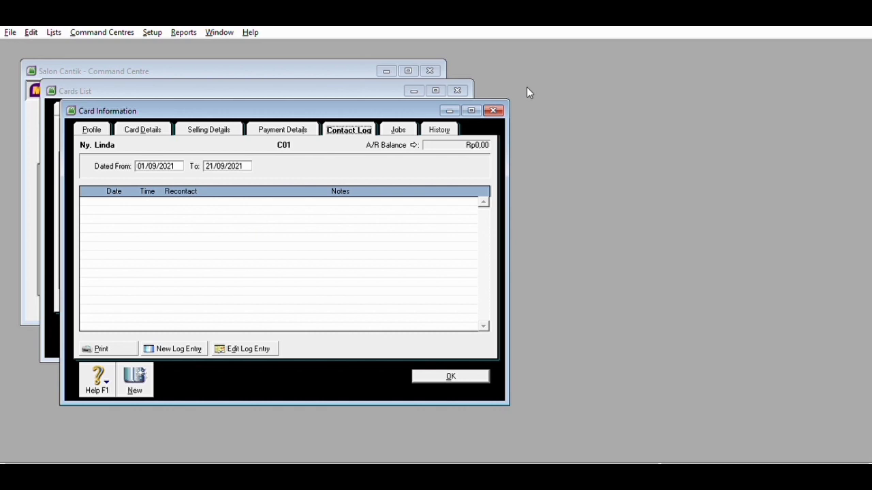
click(399, 129)
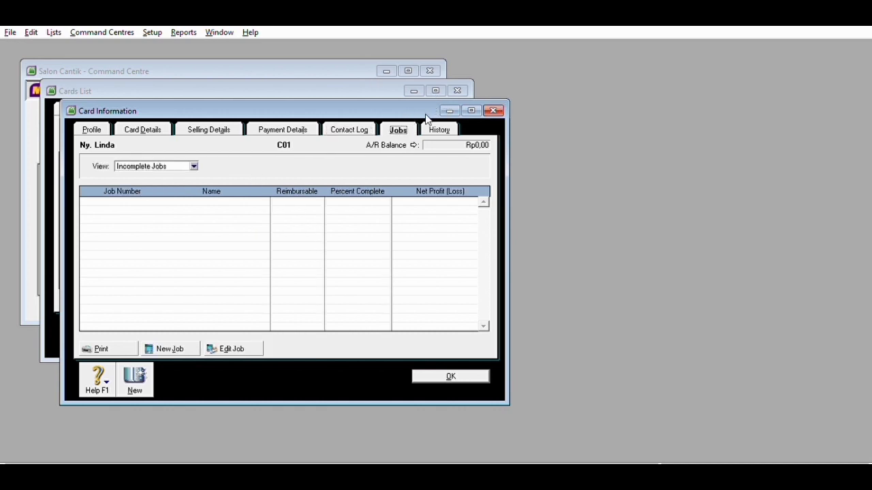
click(427, 124)
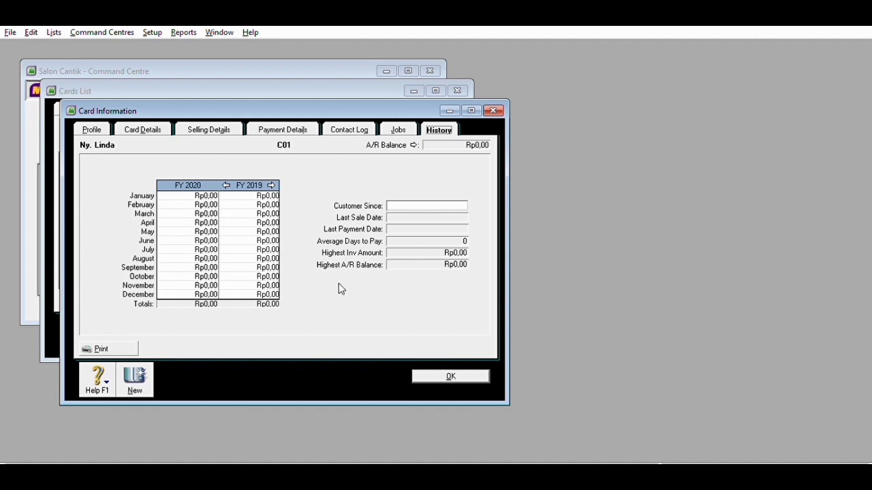
click(101, 129)
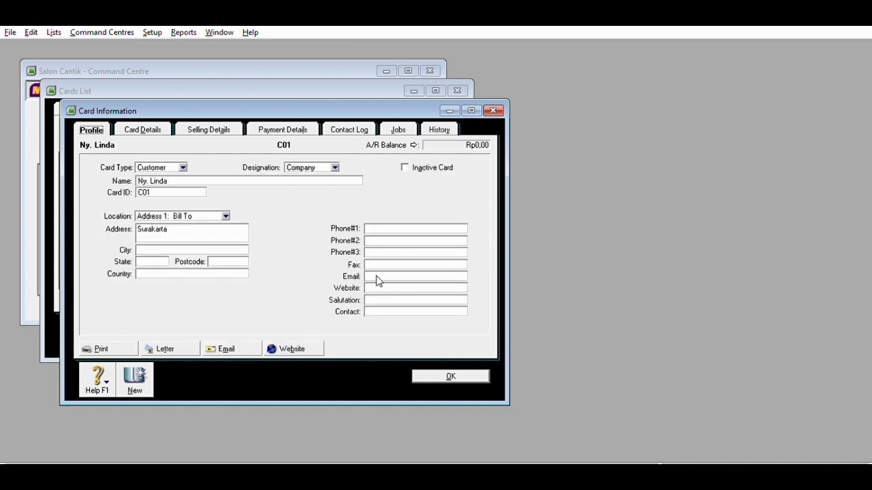
click(446, 374)
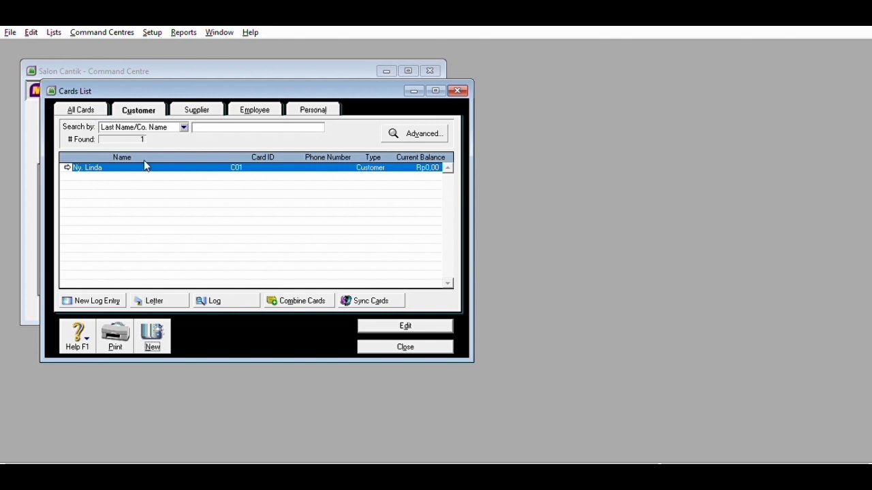
click(400, 344)
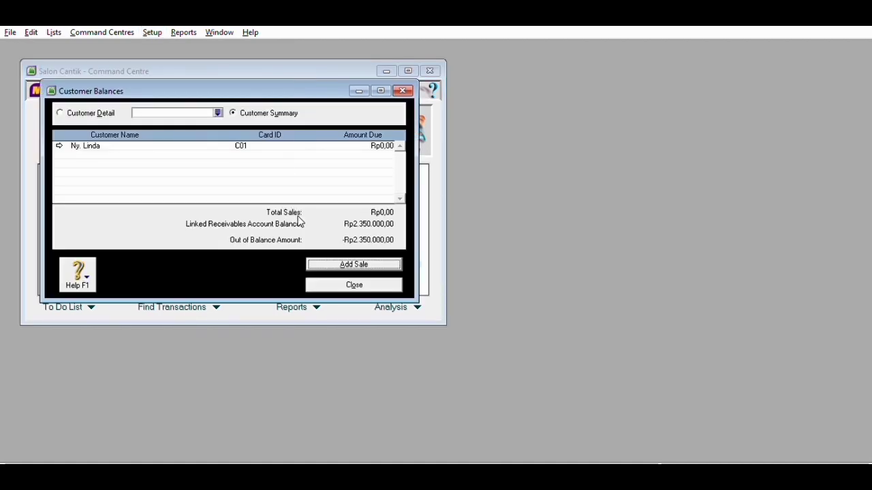
Step: Add a historical sale for the new customer from Customer Balances with invoice number SJ002
key(Return)
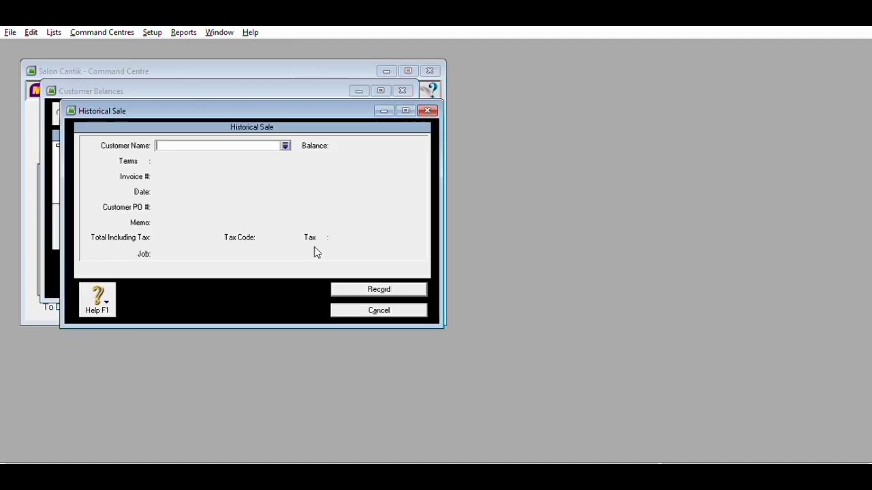
click(285, 143)
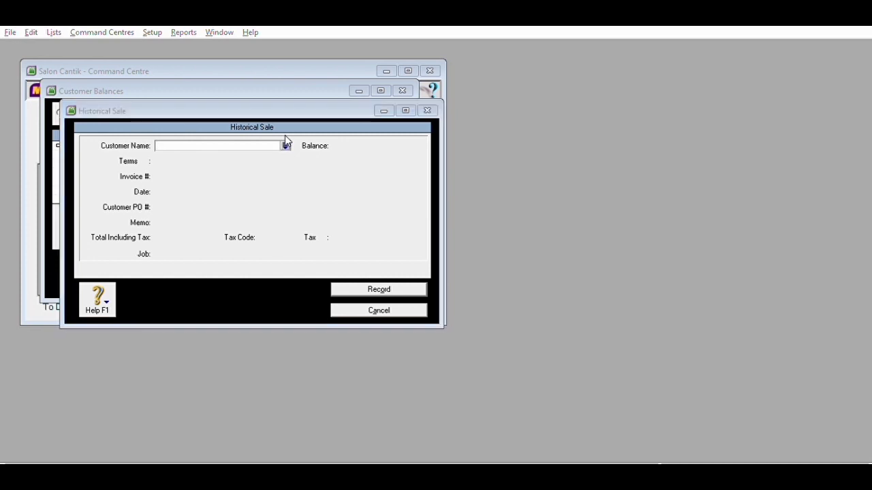
click(520, 320)
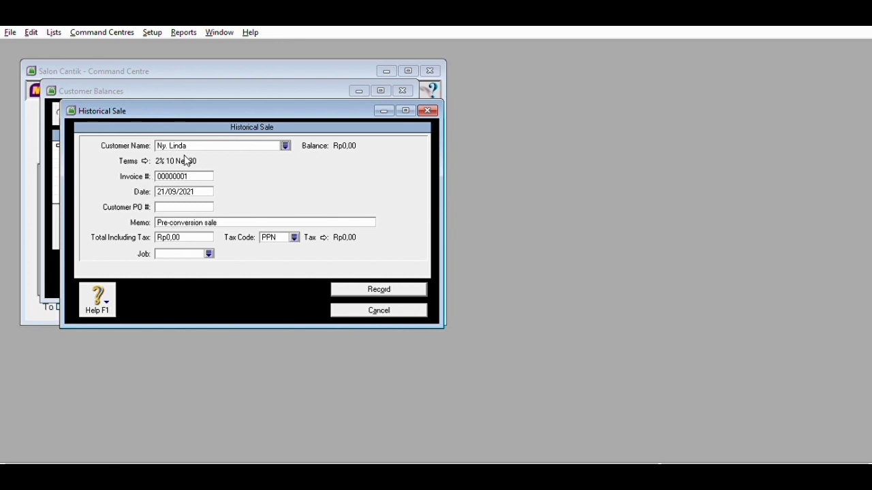
key(Tab)
key(Tab)
text(SJ002)
key(Tab)
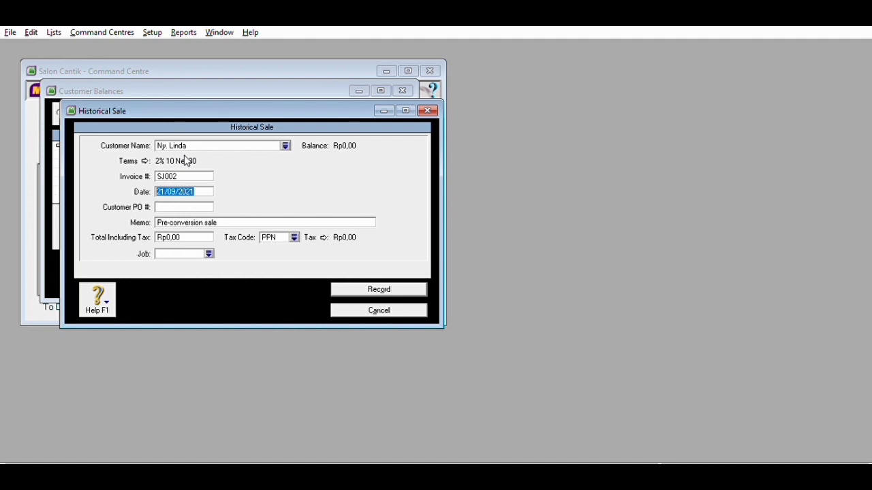
Step: Date the historical sale 12/12/2020, enter the customer PO number and set the memo to Saldo Awal
text(12/12/20)
key(Tab)
text(89)
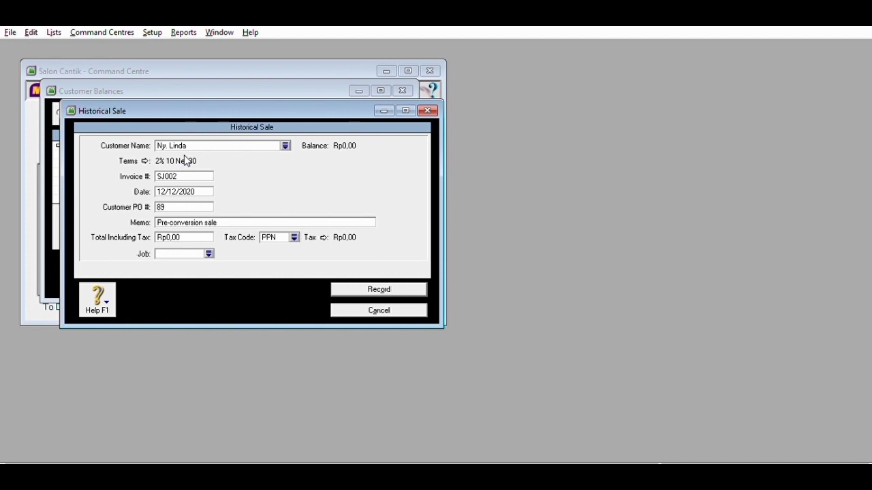
key(Tab)
text(Sale)
text(o Awal)
key(Tab)
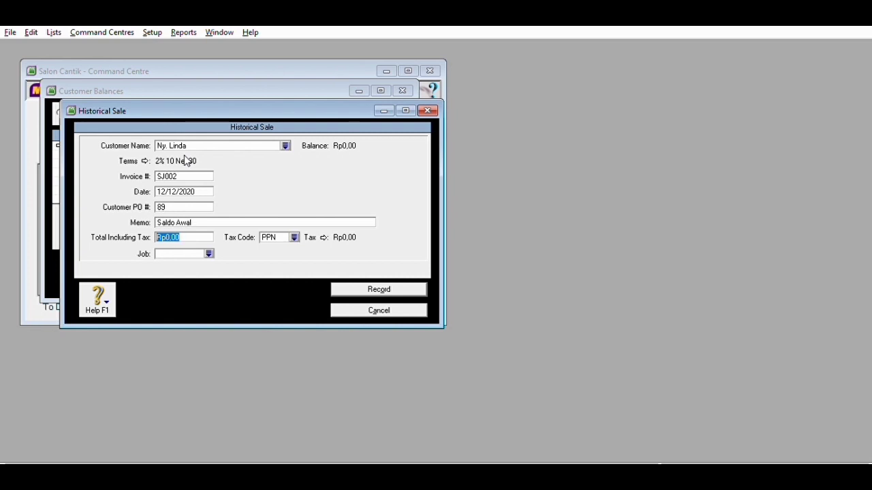
Step: Set the sale total to Rp150.000,00 with tax code N-T and record the sale
text(150000)
click(292, 234)
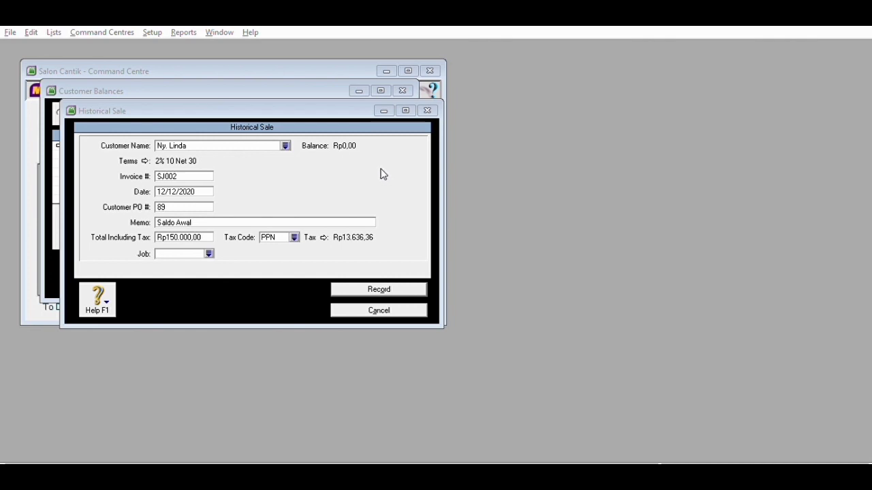
click(481, 315)
click(483, 336)
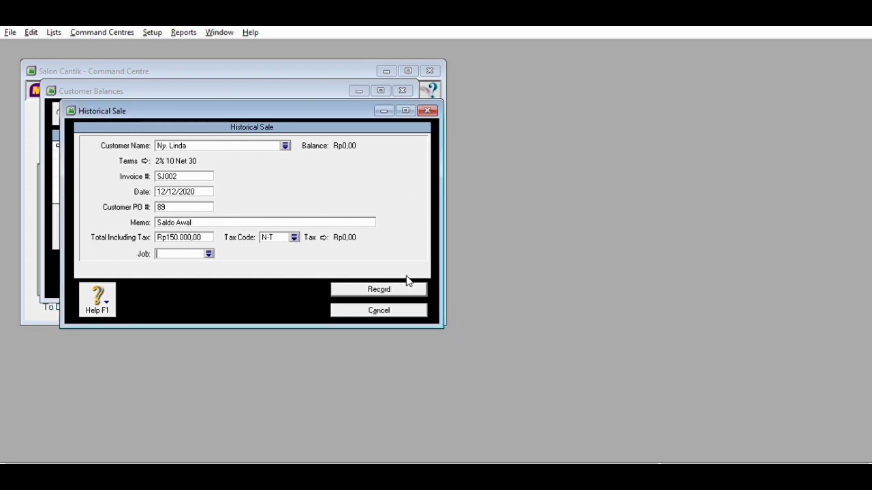
click(408, 287)
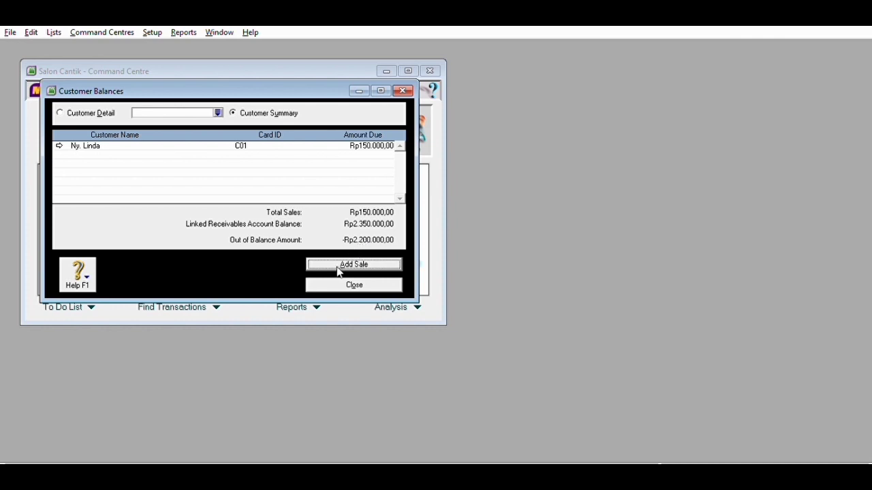
Step: Close the customer balances and open the accounts list to check the account balances
key(Tab)
key(Return)
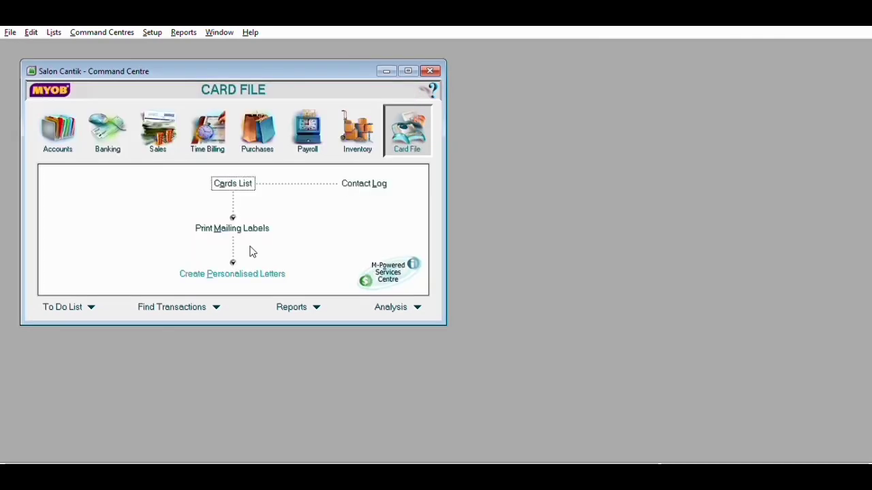
click(63, 122)
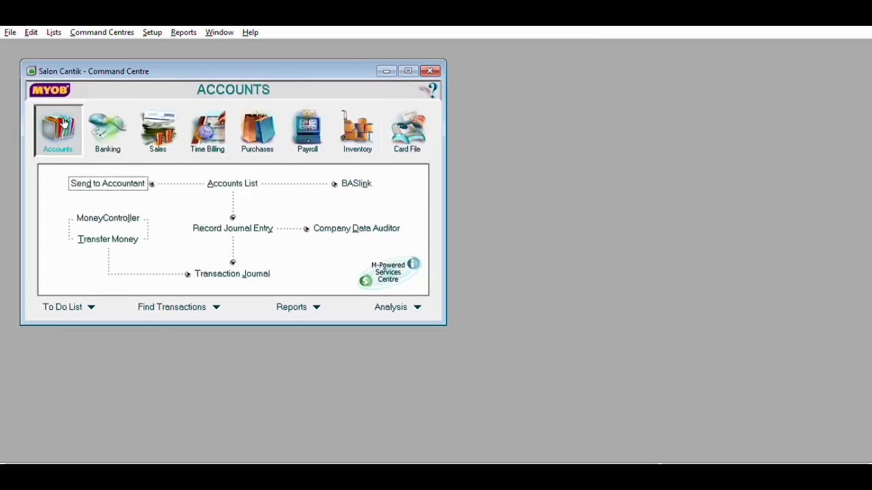
click(256, 185)
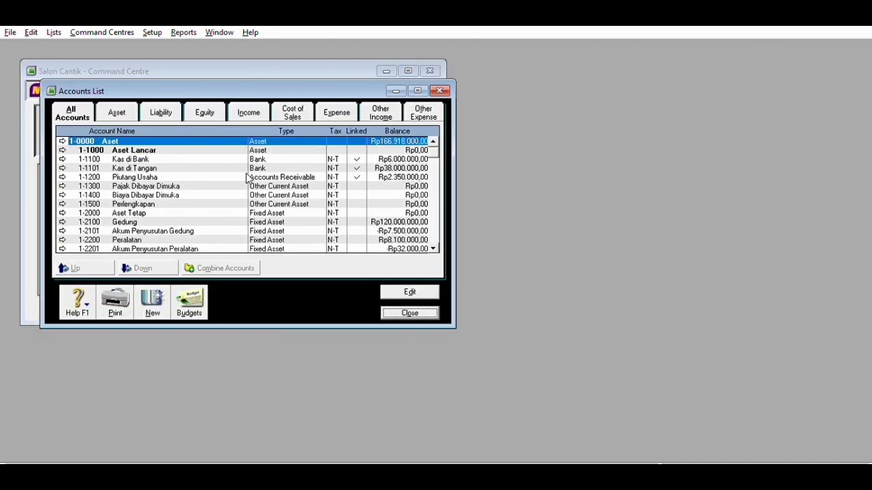
Step: Check the Piutang Usaha balance among the asset accounts and compare it with the Customer Balances summary, closing both windows
click(124, 106)
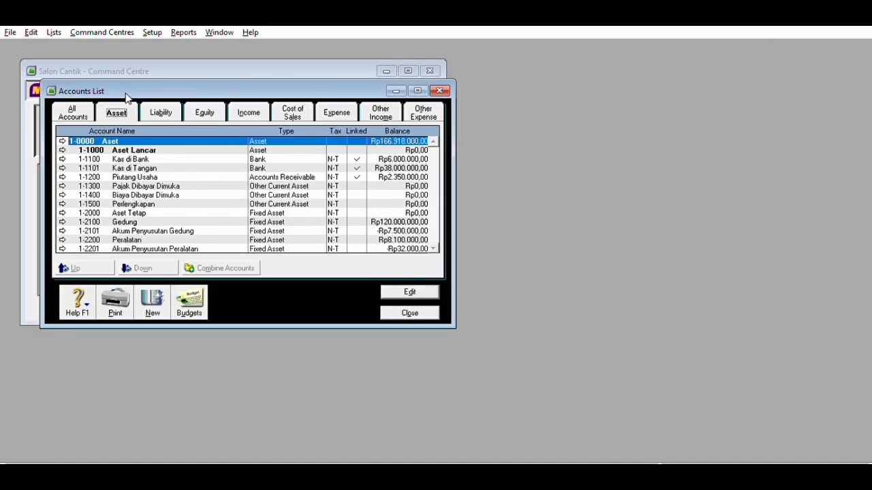
click(157, 173)
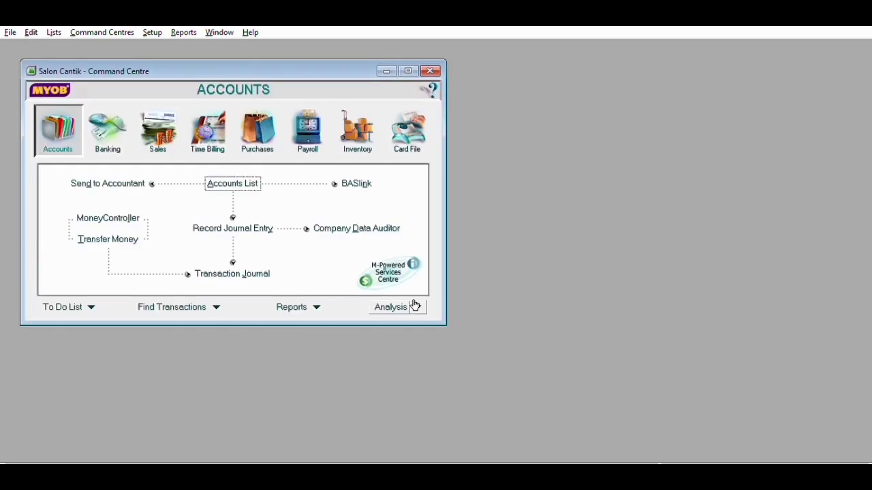
click(409, 310)
click(304, 71)
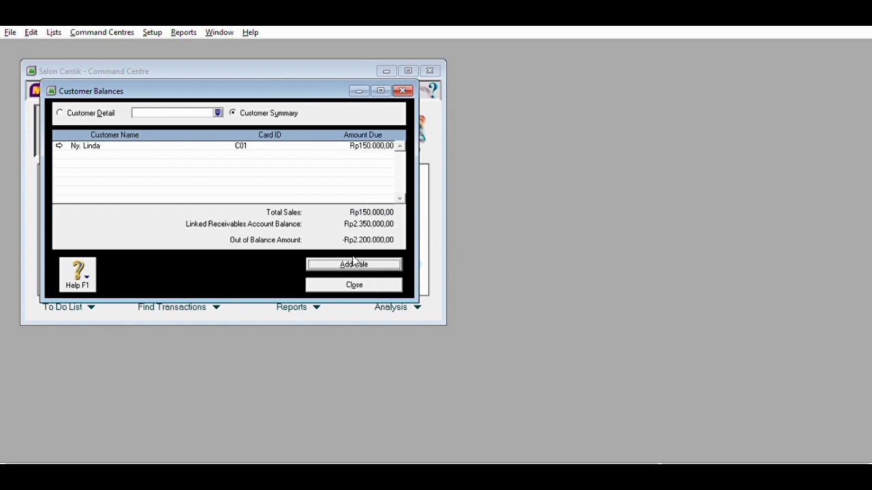
click(346, 280)
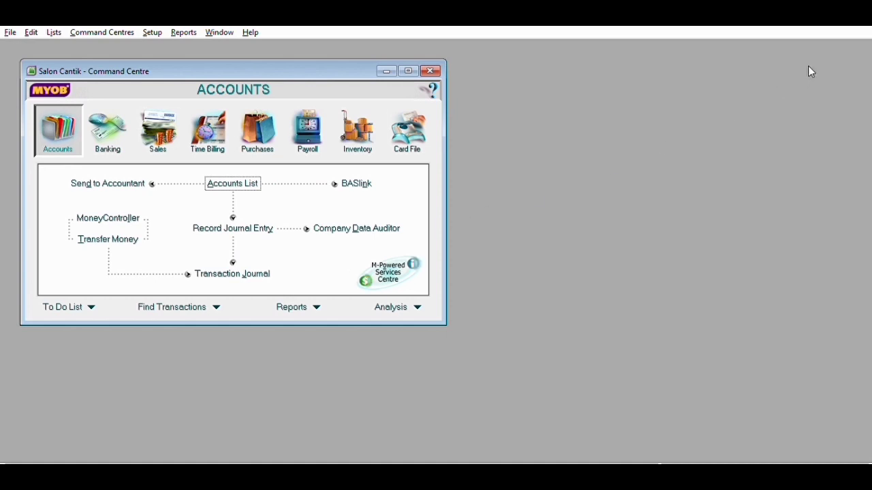
Step: Check the customers' current balances in the cards list and the out of balance amount in Customer Balances, closing both windows
key(ctrl+8)
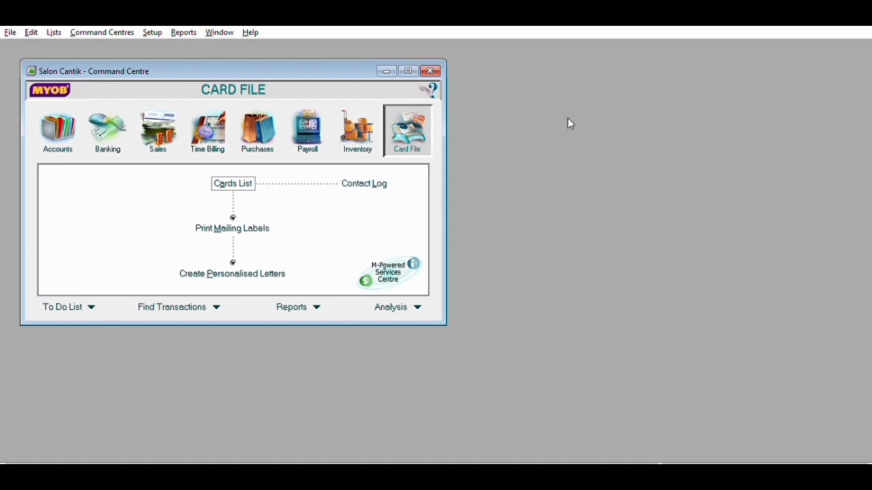
click(227, 176)
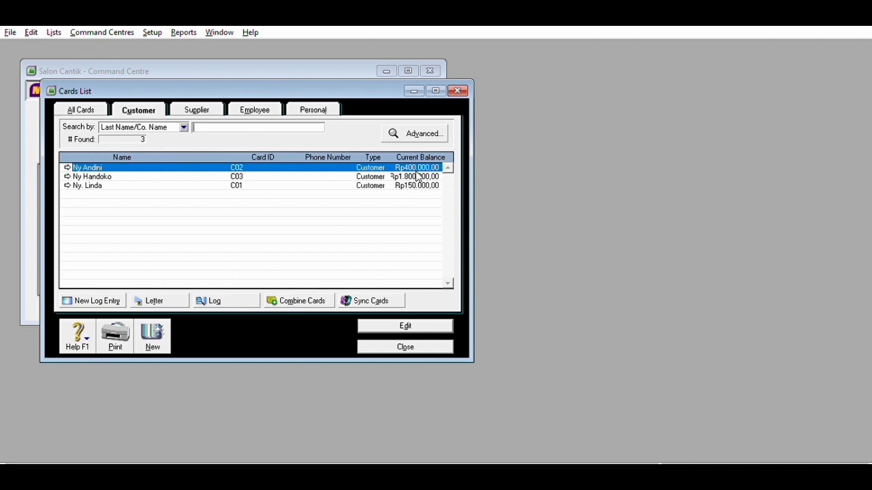
click(391, 341)
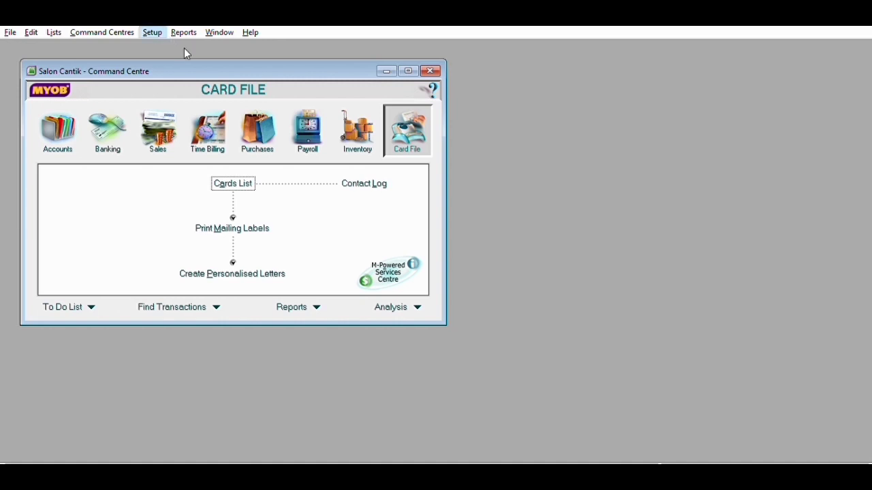
click(299, 76)
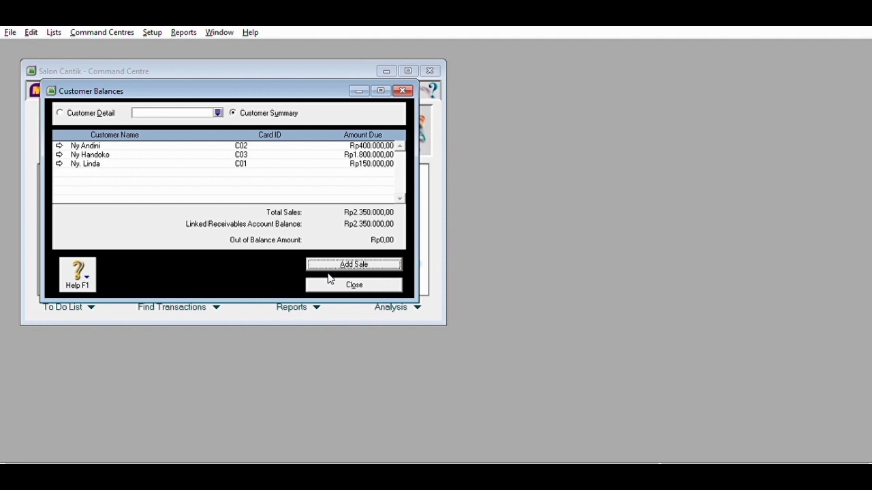
click(330, 281)
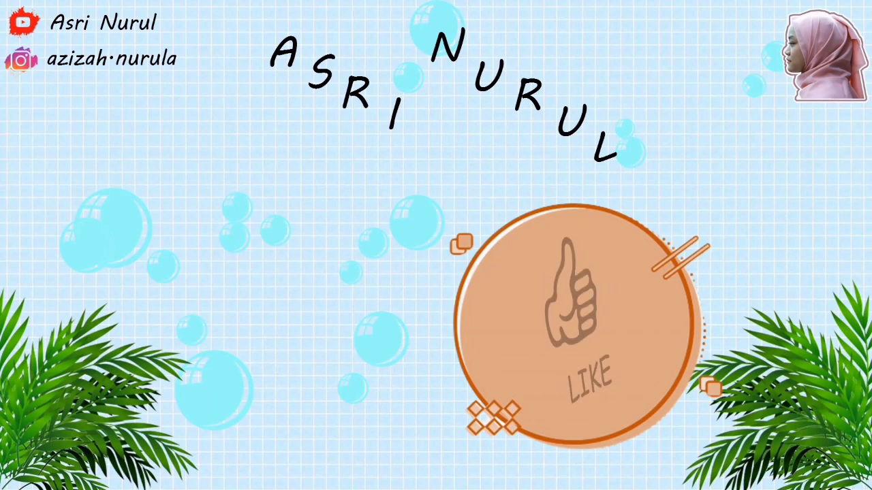